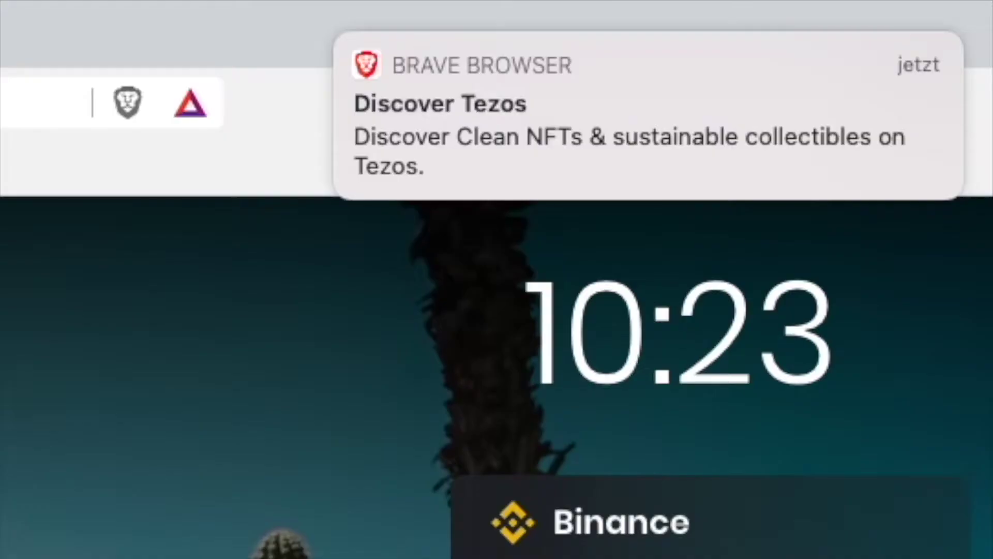
Open the Discover Tezos ad, then on the Brave Rewards page toggle Ads off and on
{"action": "left_click", "coordinate": [457, 149]}
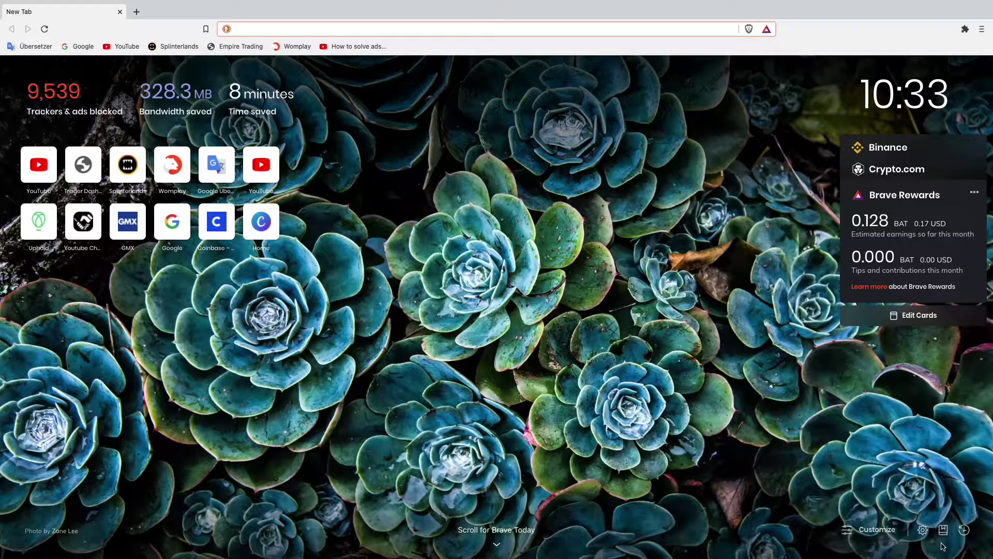
{"action": "left_click", "coordinate": [923, 536]}
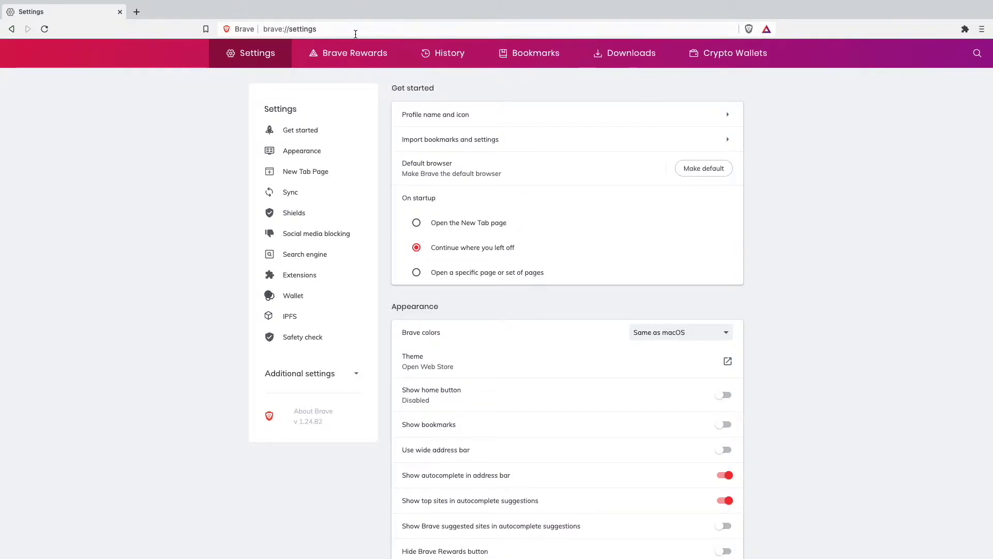
{"action": "left_click", "coordinate": [341, 51]}
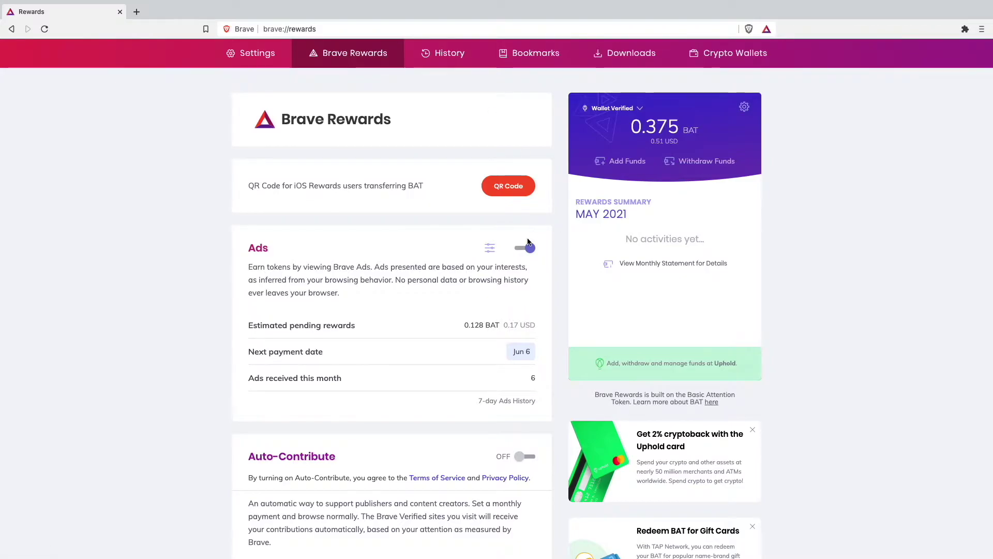
{"action": "left_click", "coordinate": [526, 247]}
{"action": "left_click", "coordinate": [525, 247]}
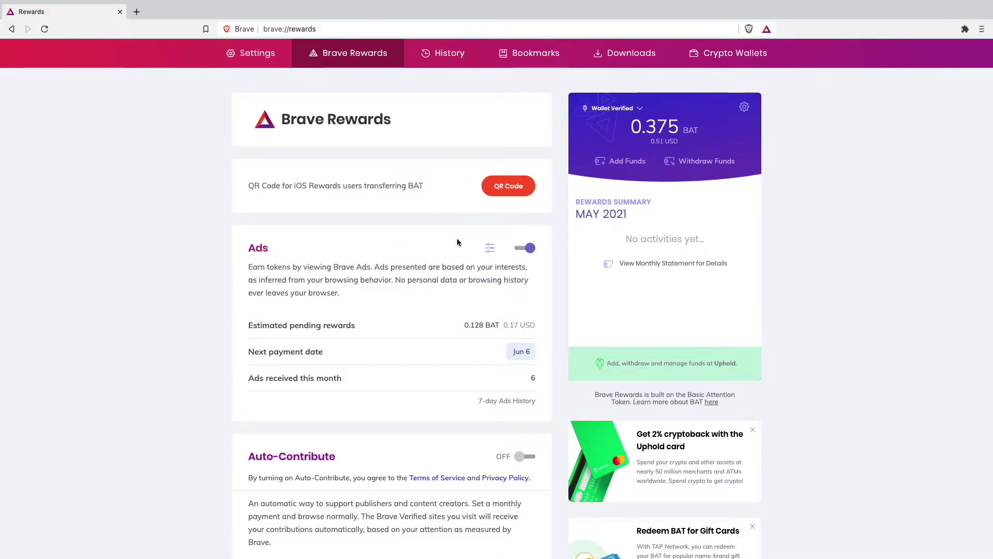
Keep the ads-per-hour setting at 5 ads per hour in the Ads settings
{"action": "left_click", "coordinate": [490, 248]}
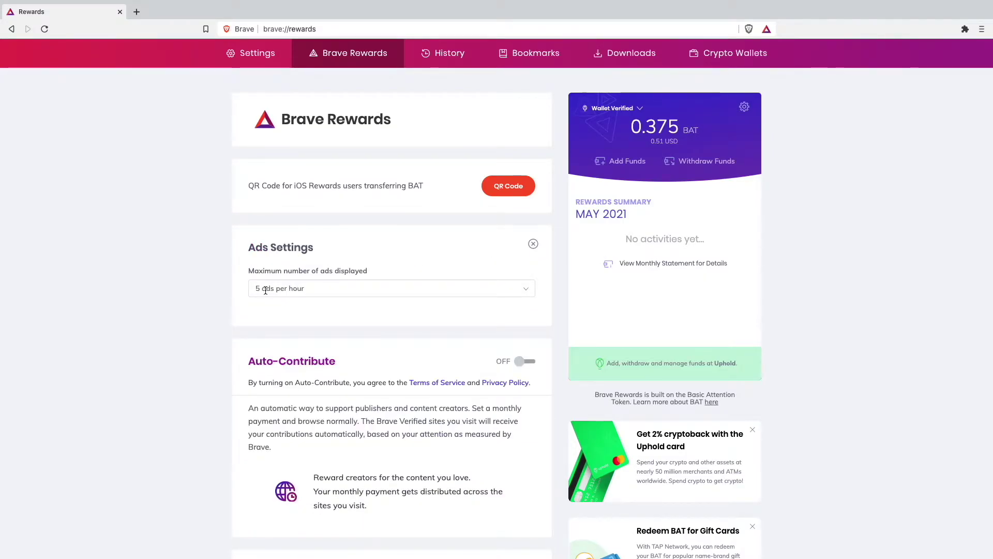
{"action": "left_click", "coordinate": [288, 289]}
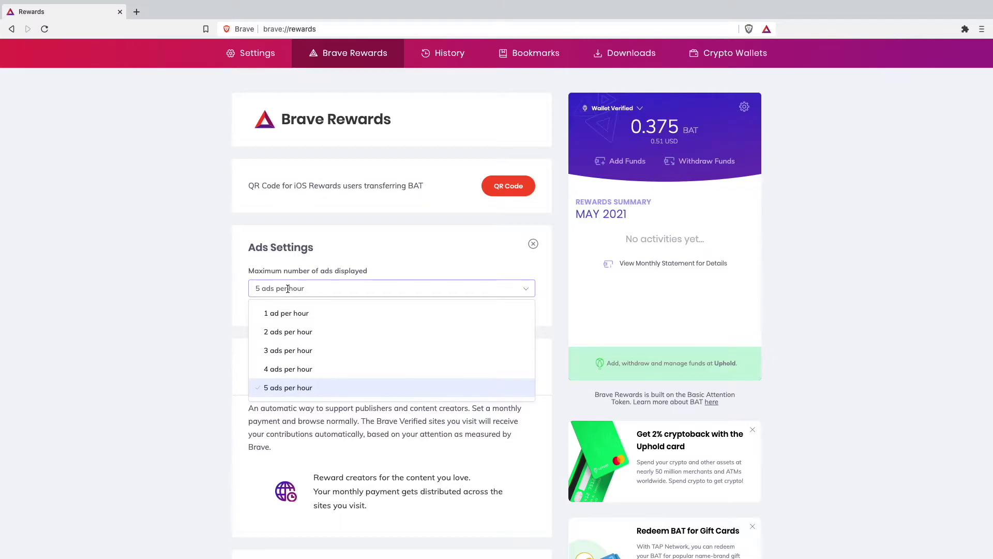
{"action": "left_click", "coordinate": [526, 288]}
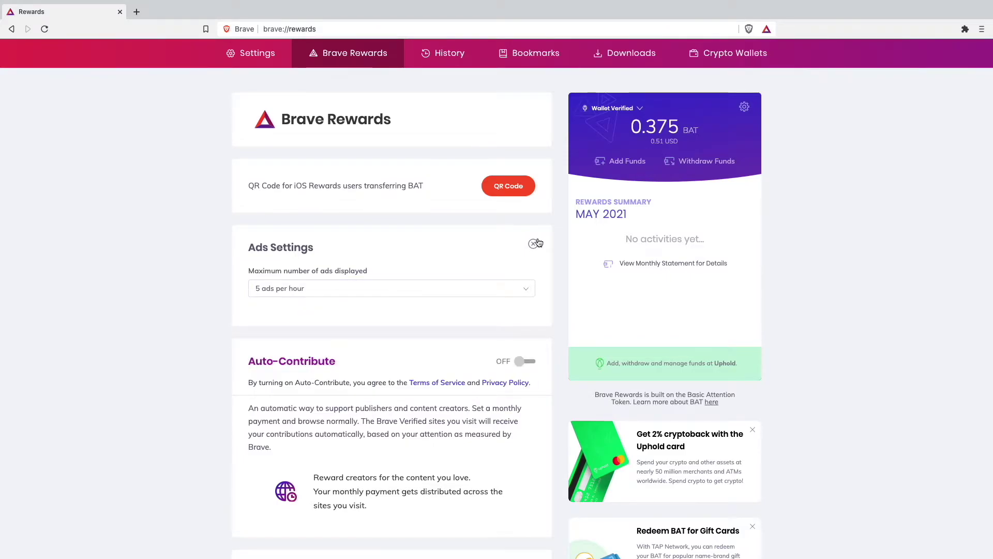
{"action": "left_click", "coordinate": [535, 243]}
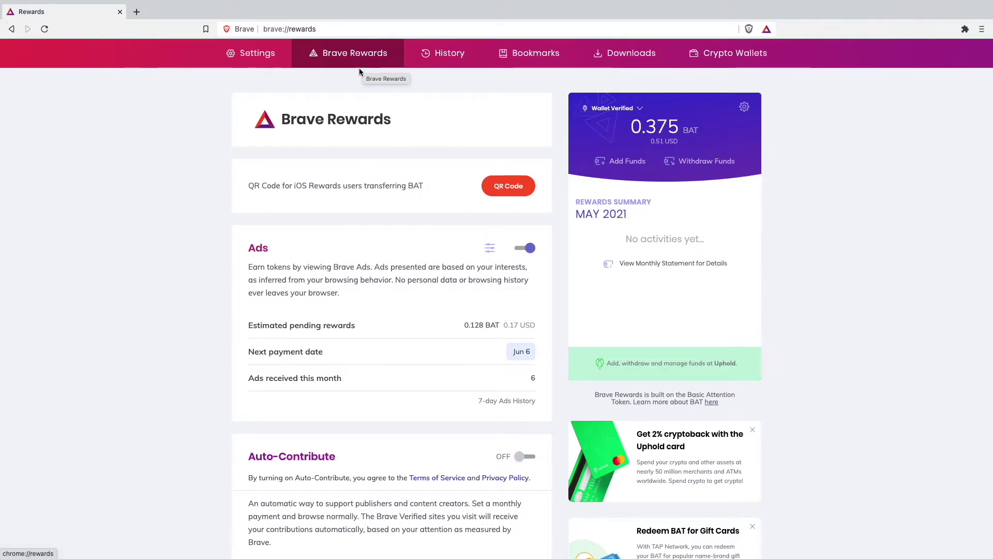
From History, set Clear browsing data's Basic time range to All time, checking Advanced options
{"action": "left_click", "coordinate": [440, 57]}
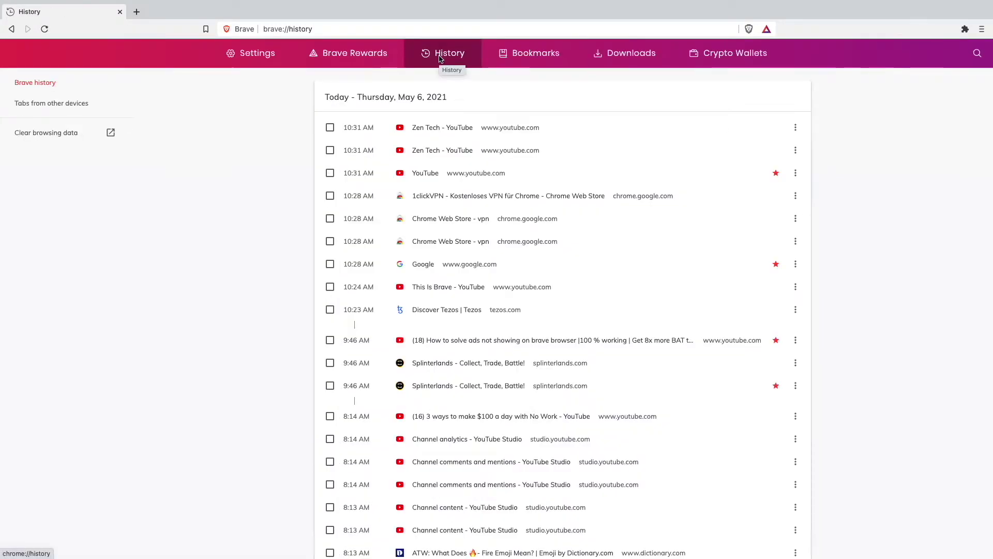
{"action": "left_click", "coordinate": [57, 134]}
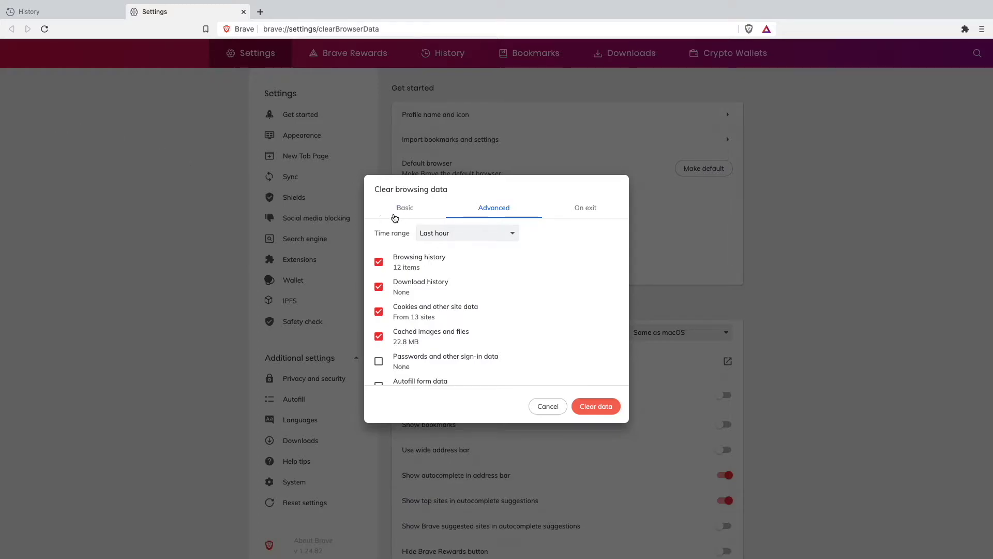
{"action": "left_click", "coordinate": [394, 217]}
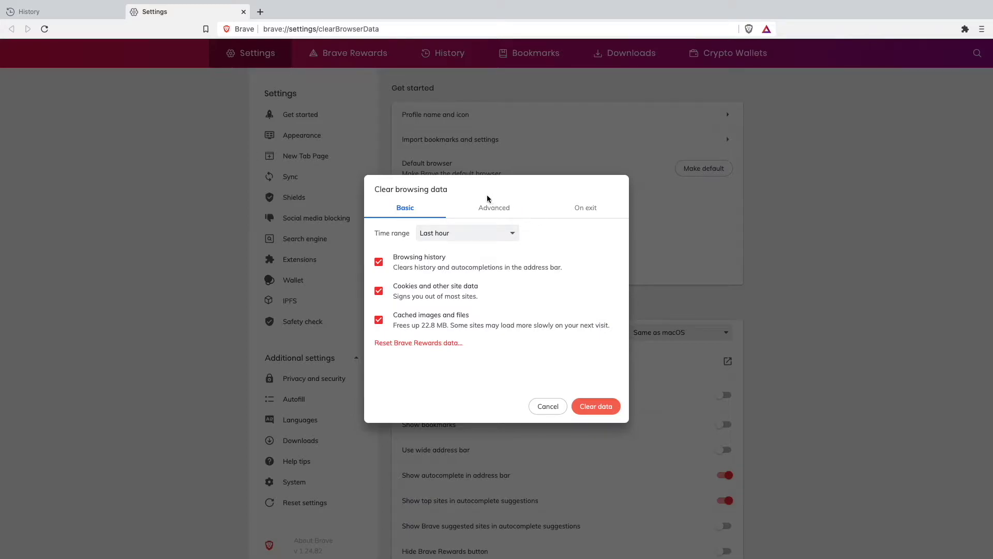
{"action": "left_click", "coordinate": [454, 231]}
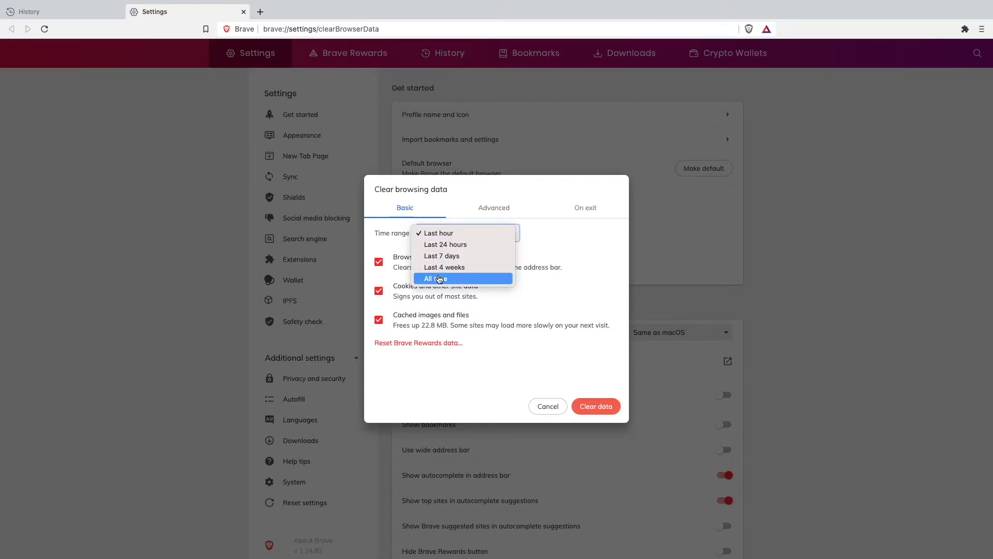
{"action": "left_click", "coordinate": [440, 279]}
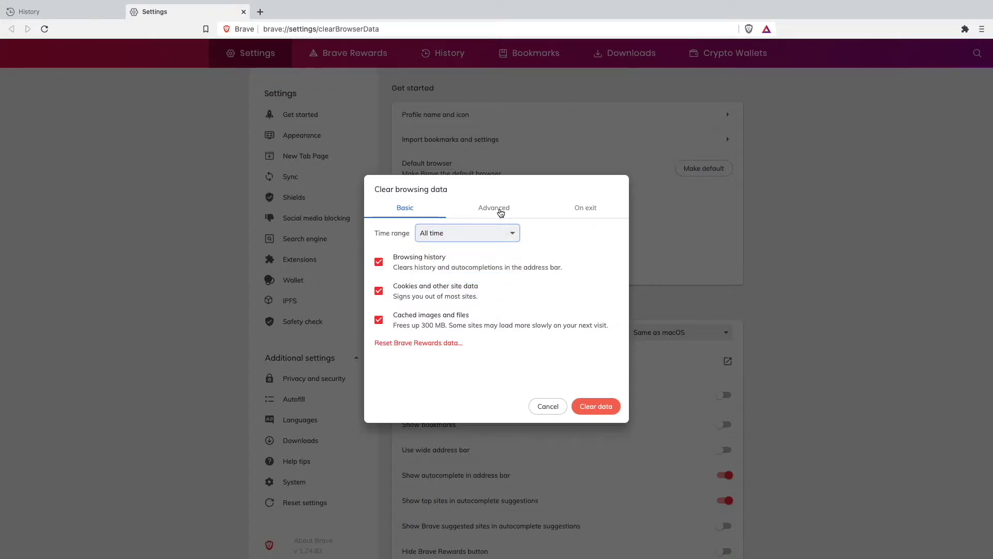
{"action": "left_click", "coordinate": [500, 209]}
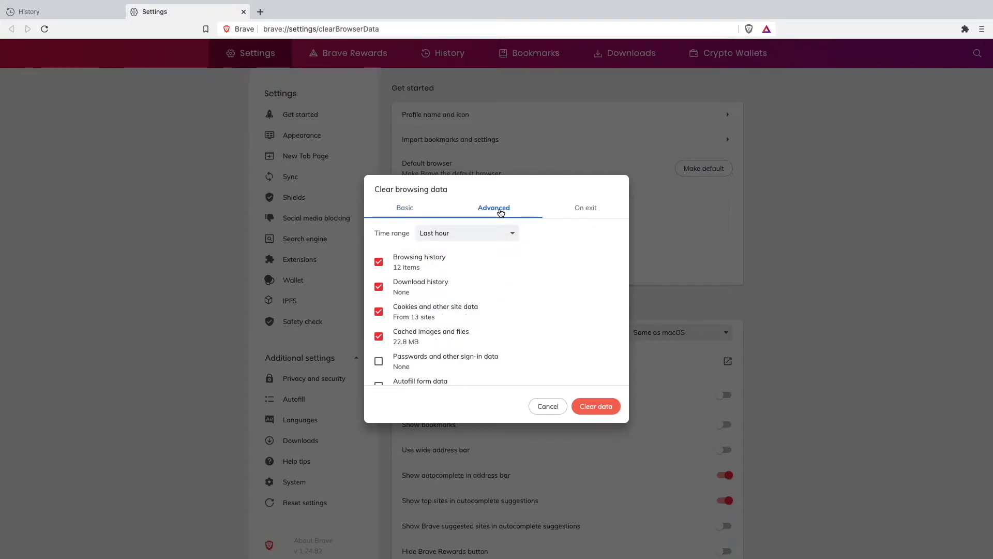
{"action": "scroll", "coordinate": [483, 281], "scroll_direction": "down", "scroll_amount": 3}
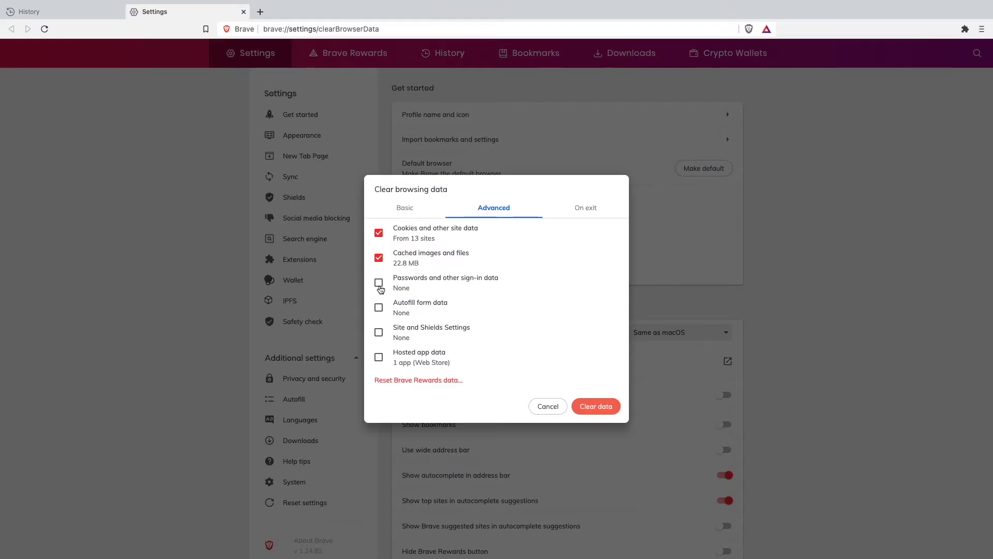
{"action": "left_click", "coordinate": [404, 215]}
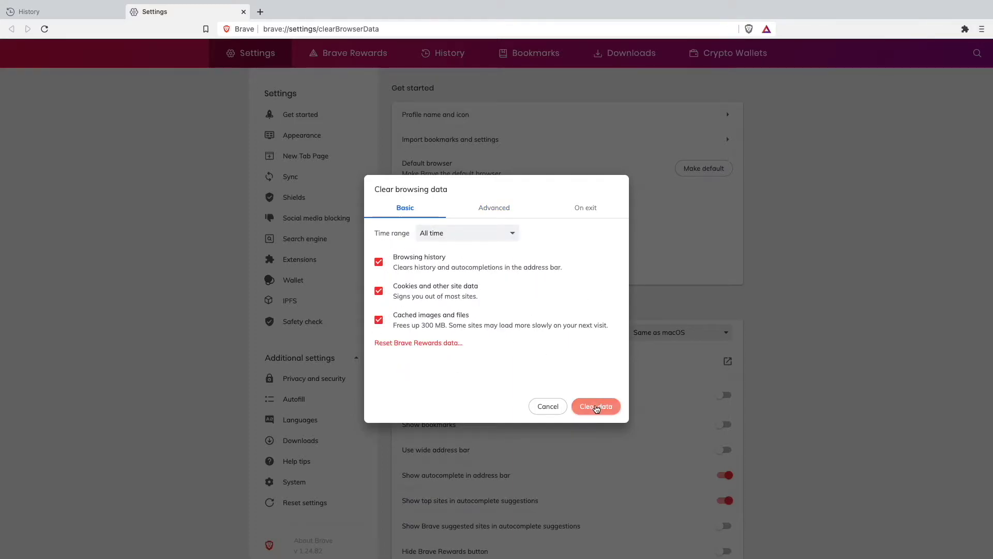
Clear all-time browsing data and confirm the History page is empty
{"action": "left_click", "coordinate": [598, 407]}
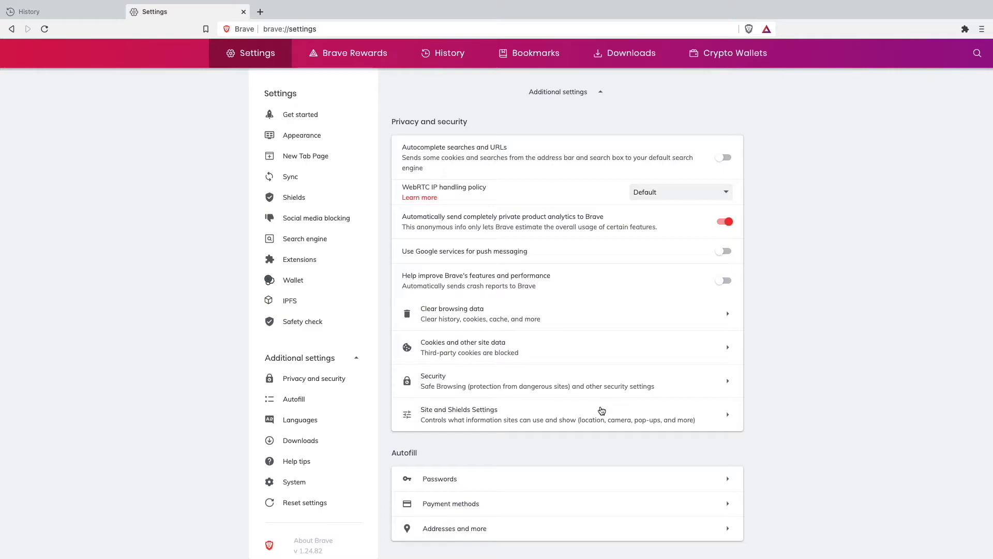
{"action": "left_click", "coordinate": [446, 52]}
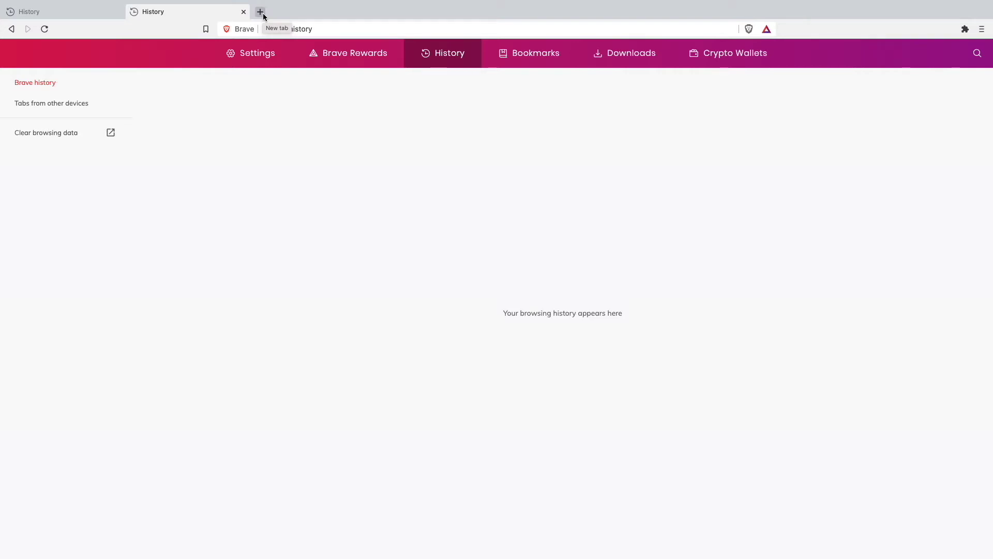
{"action": "left_click", "coordinate": [263, 16]}
Load google.com, accept its cookie terms, and go to the browser's Extensions page
{"action": "type", "text": "google"}
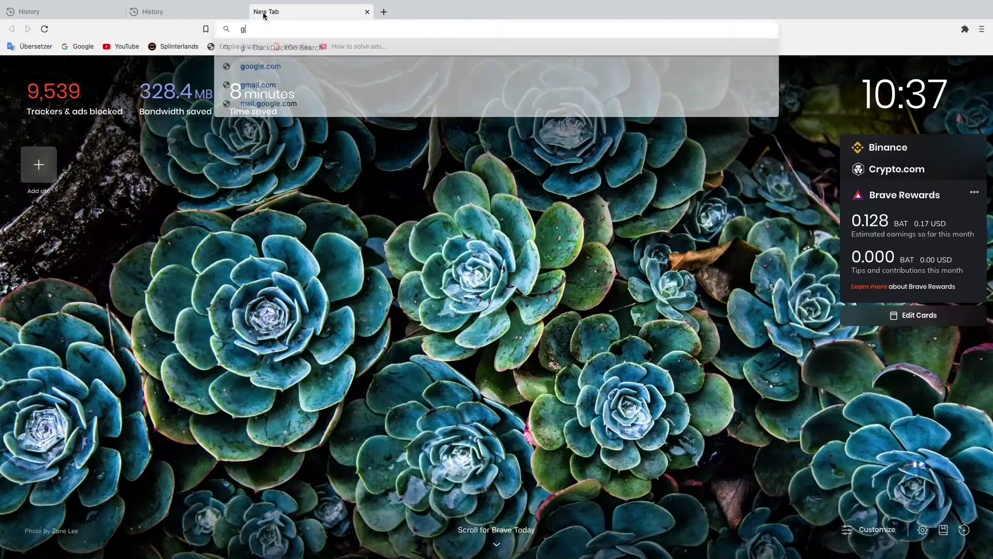
{"action": "left_click", "coordinate": [278, 67]}
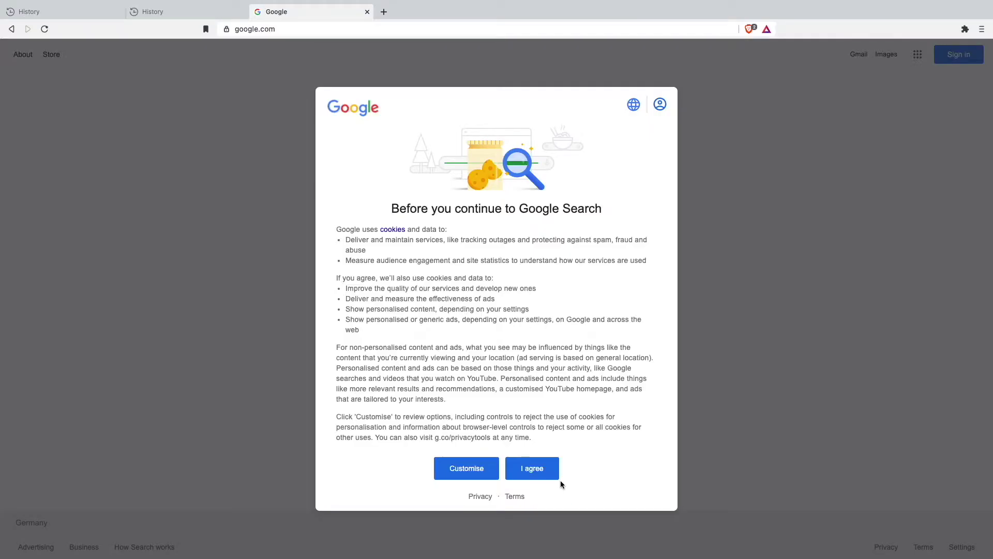
{"action": "left_click", "coordinate": [536, 468]}
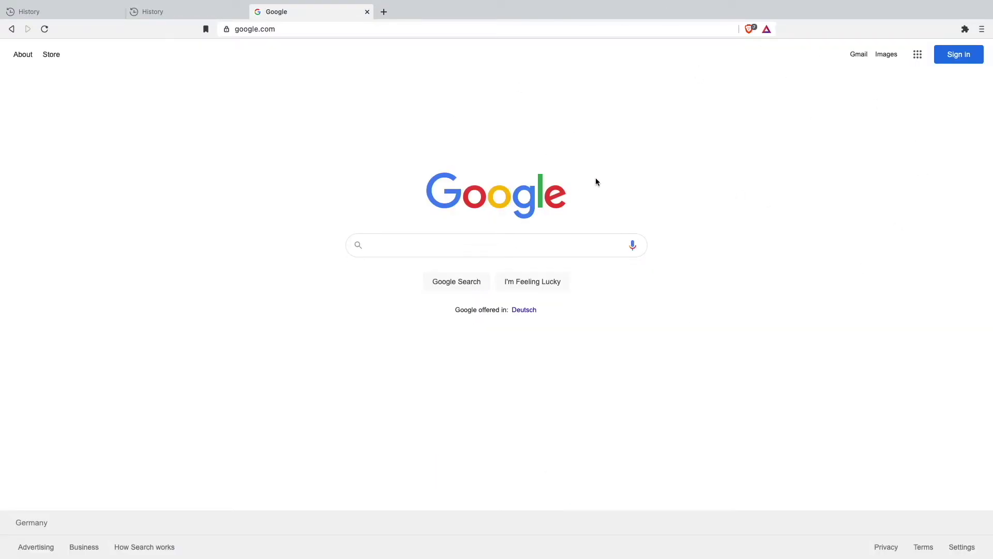
{"action": "left_click", "coordinate": [982, 29]}
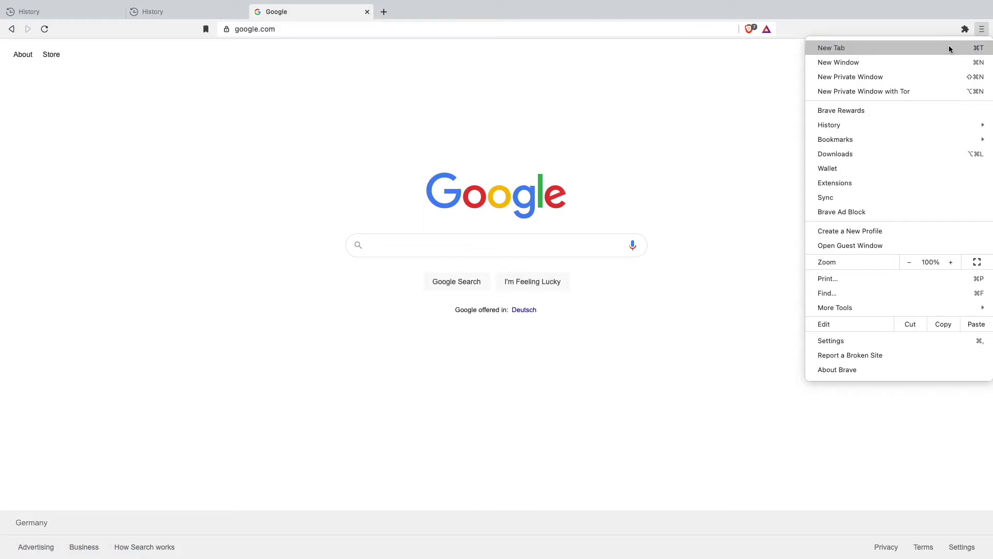
{"action": "left_click", "coordinate": [841, 184]}
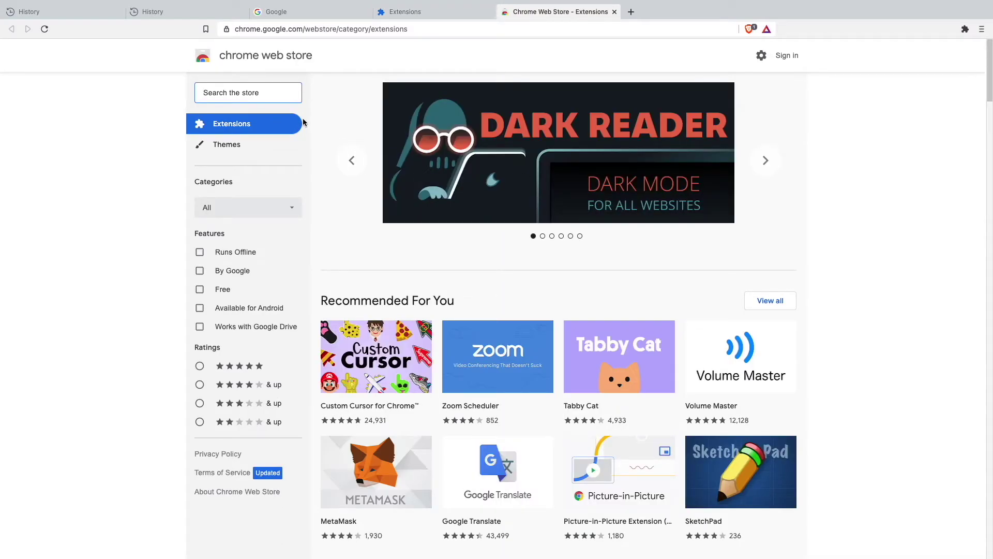
Search the Chrome Web Store for 'vpn'
{"action": "type", "text": "vpn"}
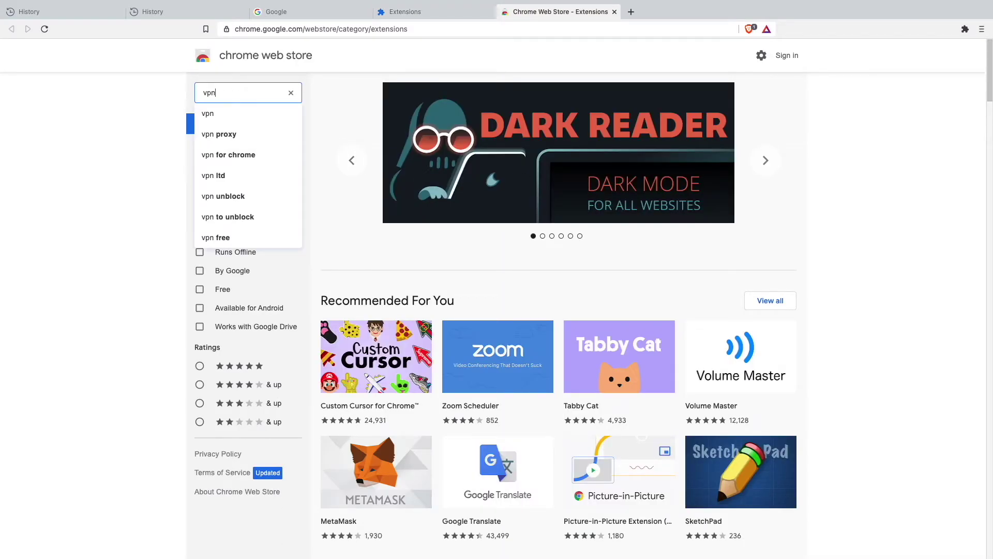
{"action": "key", "text": "Return"}
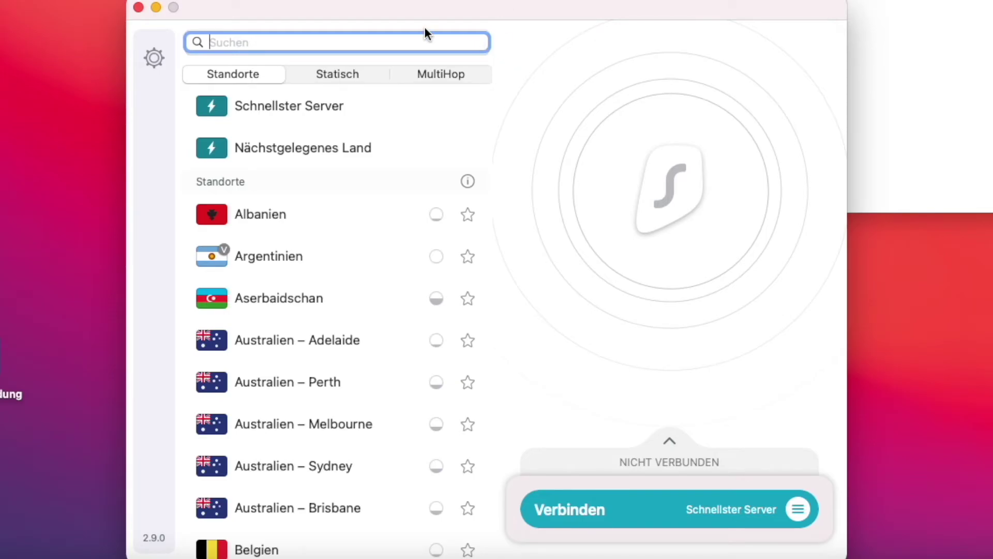
Search Surfshark locations for 'usa' and connect to Vereinigte Staaten – Dallas
{"action": "type", "text": "usa"}
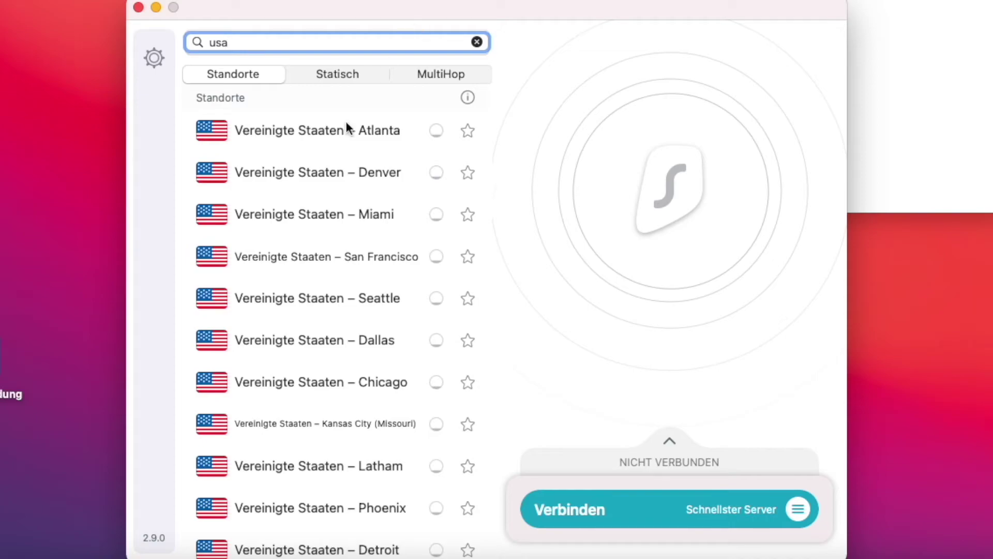
{"action": "left_click", "coordinate": [283, 341]}
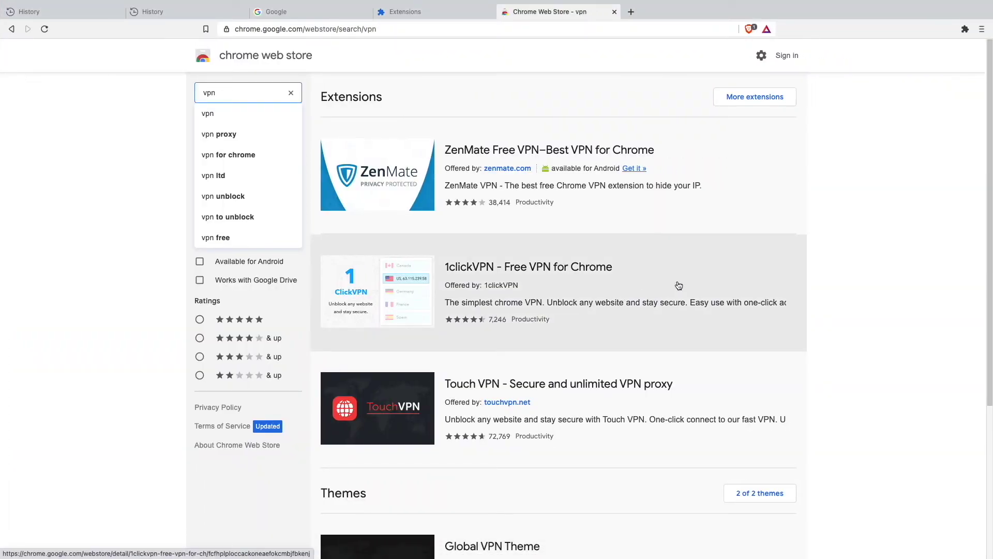
Search the web for 'youtube' in a new tab
{"action": "left_click", "coordinate": [631, 11]}
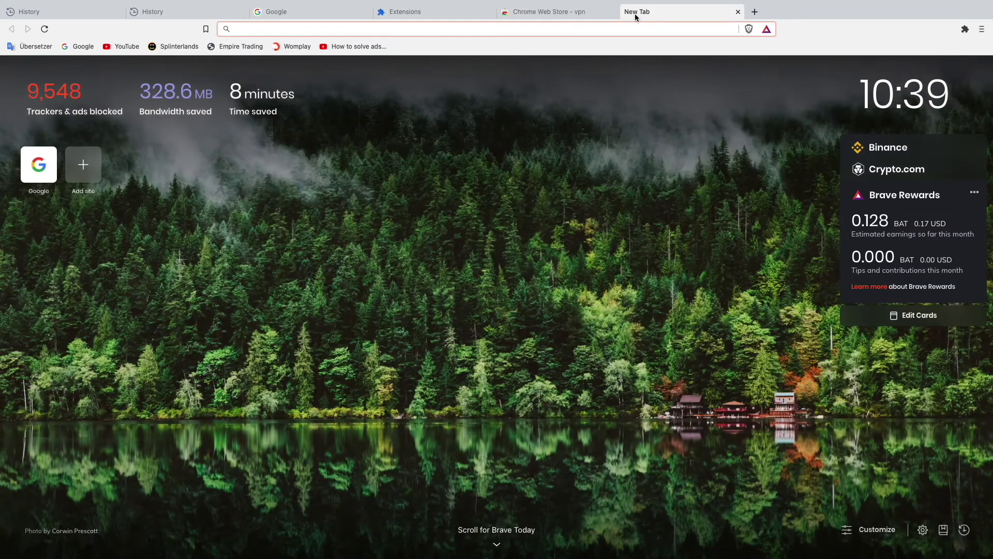
{"action": "type", "text": "youtube"}
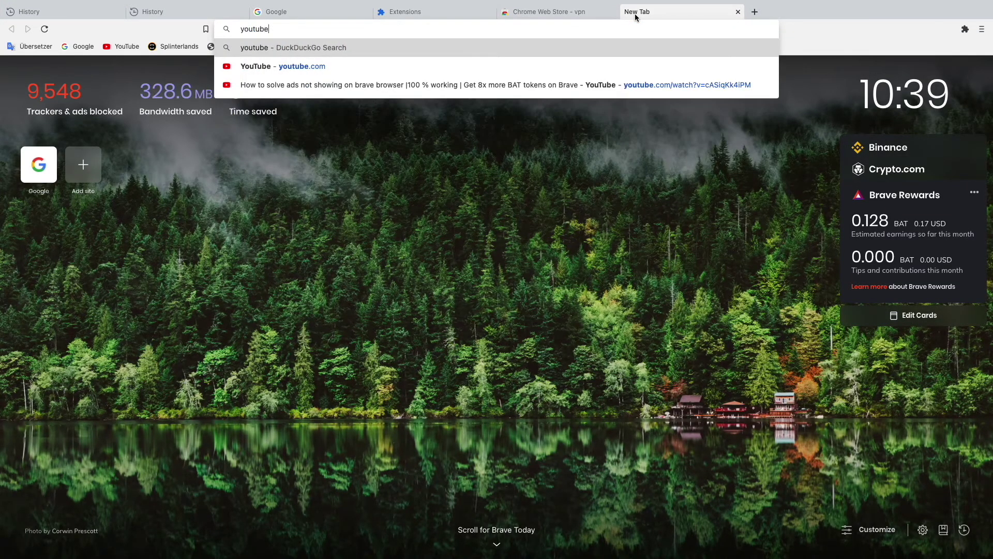
{"action": "key", "text": "Return"}
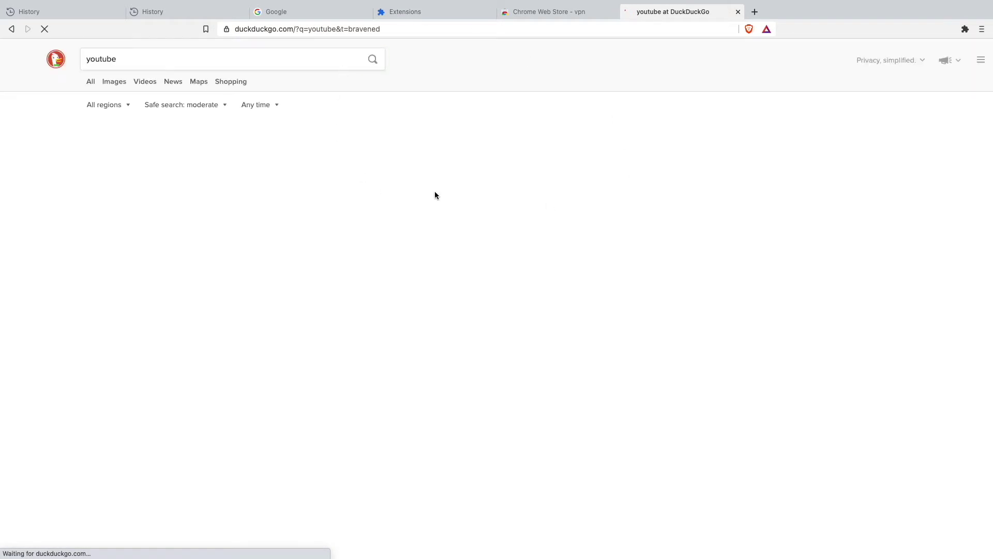